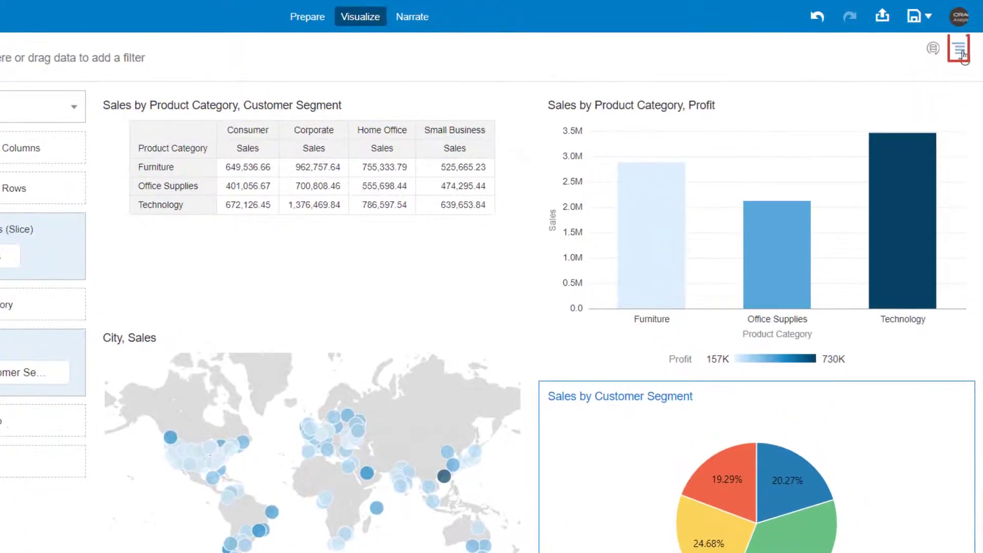
- Add a new data action to the project and name it "Nav to Target"
{"action": "left_click", "coordinate": [960, 49]}
{"action": "left_click", "coordinate": [897, 98]}
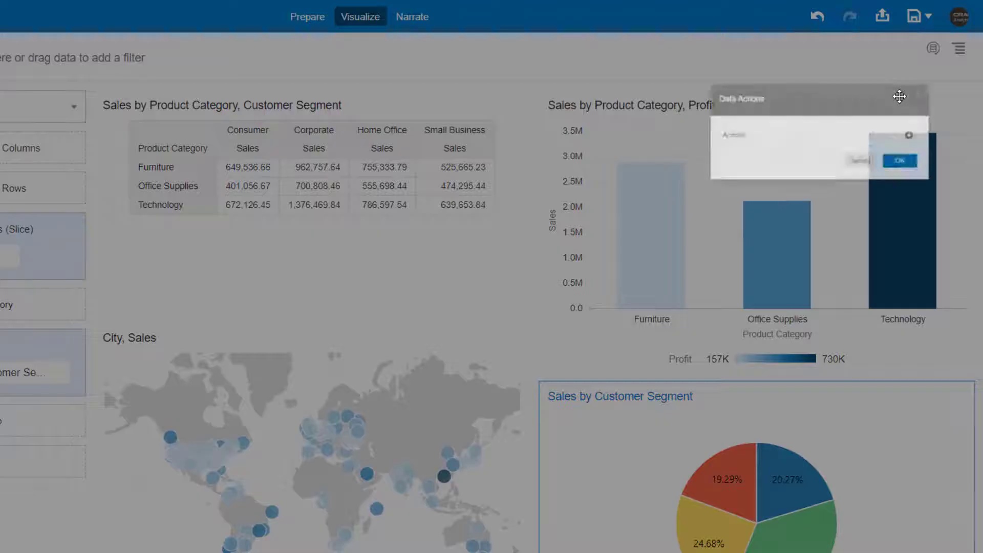
{"action": "left_click", "coordinate": [946, 136]}
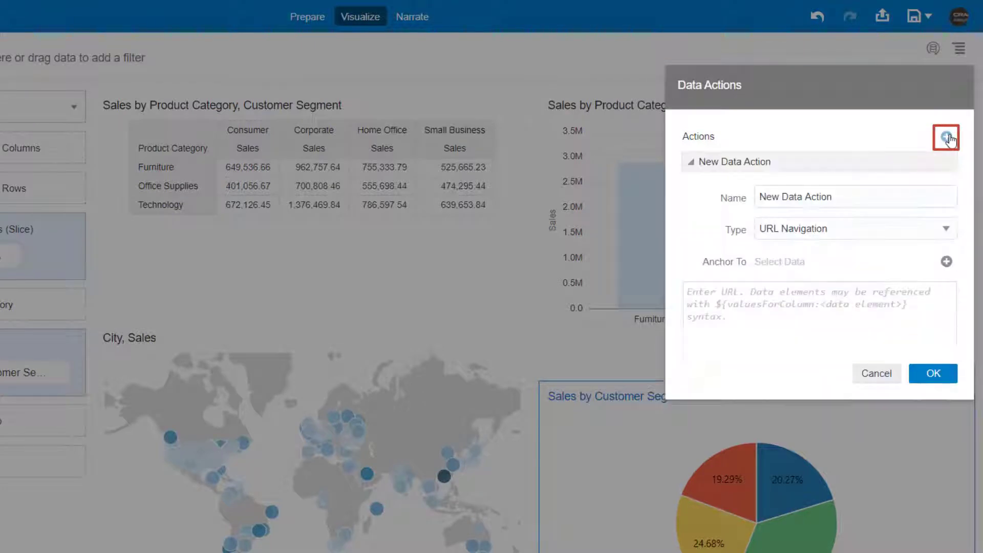
{"action": "left_click_drag", "start_coordinate": [850, 201], "coordinate": [746, 190]}
{"action": "type", "text": "Nav to target"}
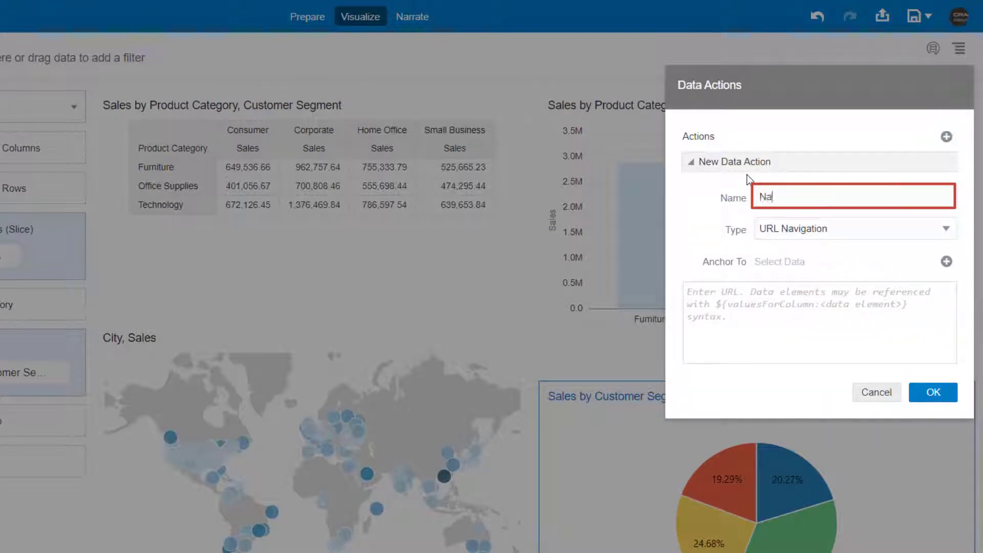
{"action": "key", "text": "BackSpace"}
{"action": "key", "text": "BackSpace"}
{"action": "key", "text": "BackSpace"}
{"action": "key", "text": "BackSpace"}
{"action": "key", "text": "BackSpace"}
{"action": "key", "text": "BackSpace"}
{"action": "type", "text": "Target"}
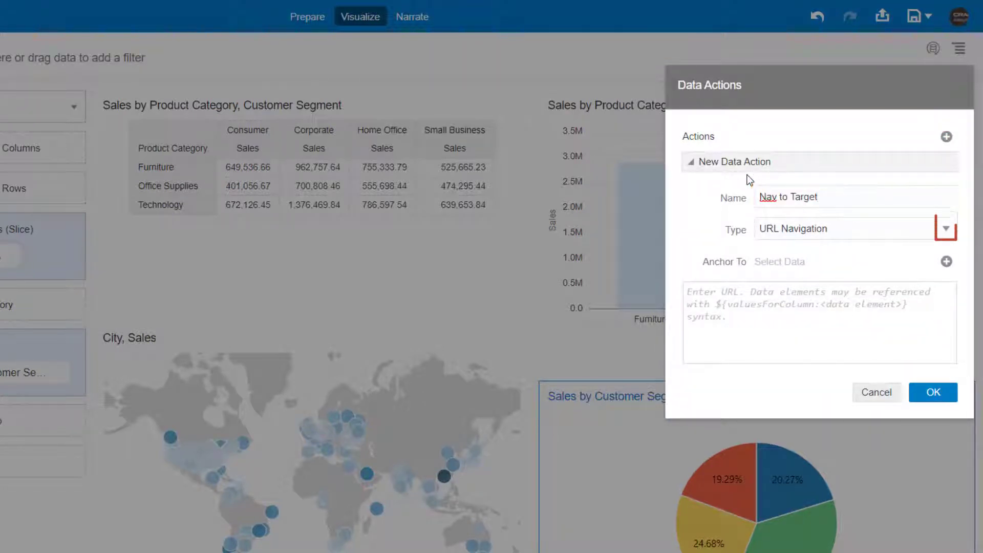
- Make the data action an Analytics Link to Canvas 2 of this project and save it
{"action": "left_click", "coordinate": [945, 230]}
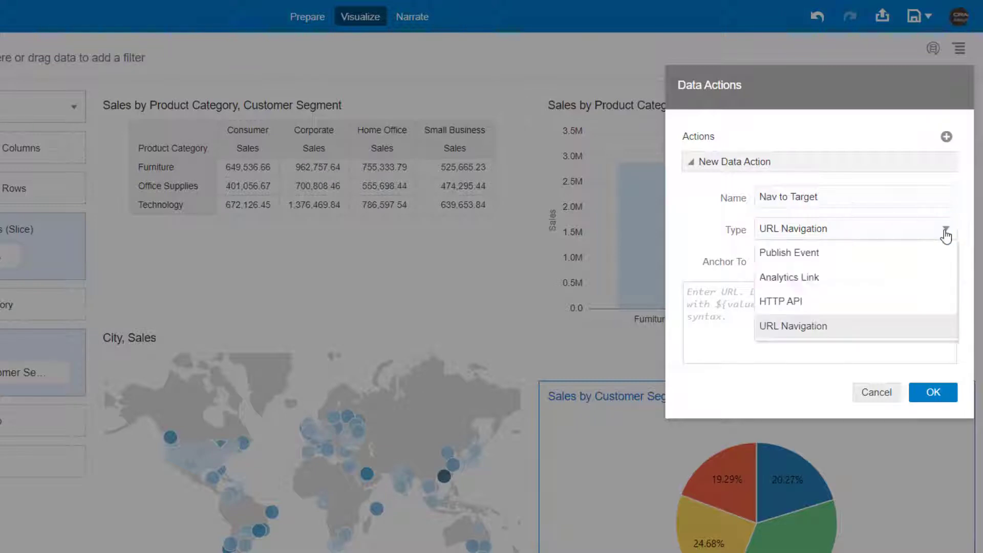
{"action": "left_click", "coordinate": [867, 280]}
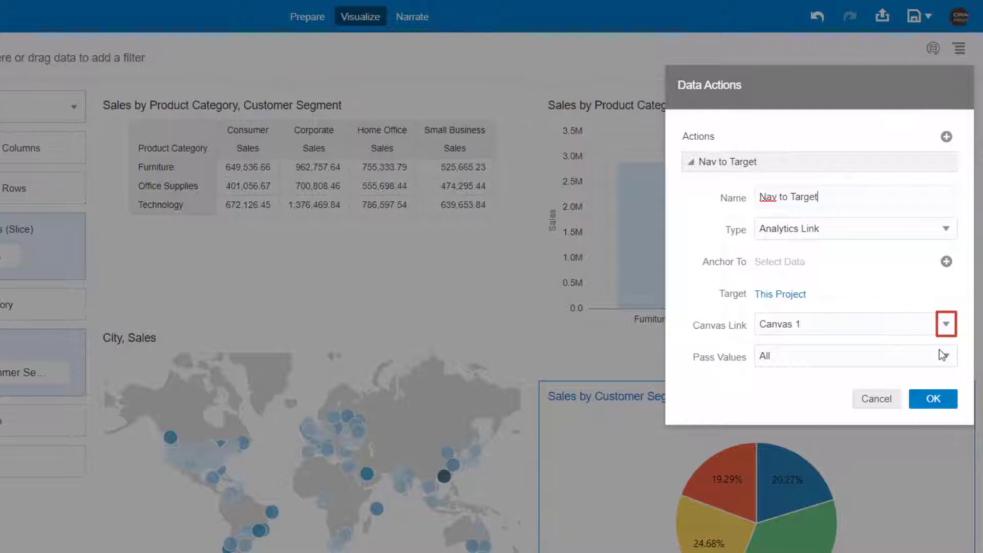
{"action": "left_click", "coordinate": [947, 325]}
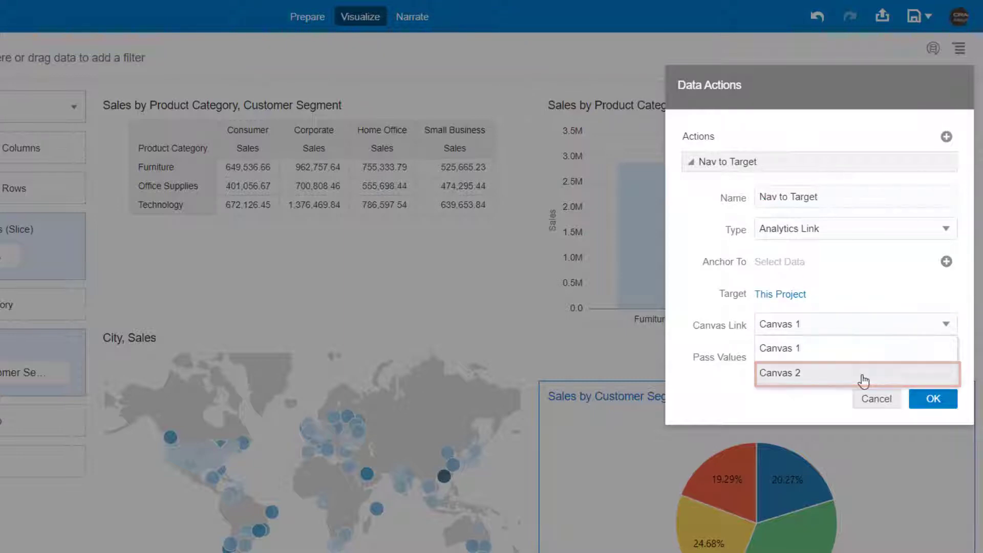
{"action": "left_click", "coordinate": [863, 379]}
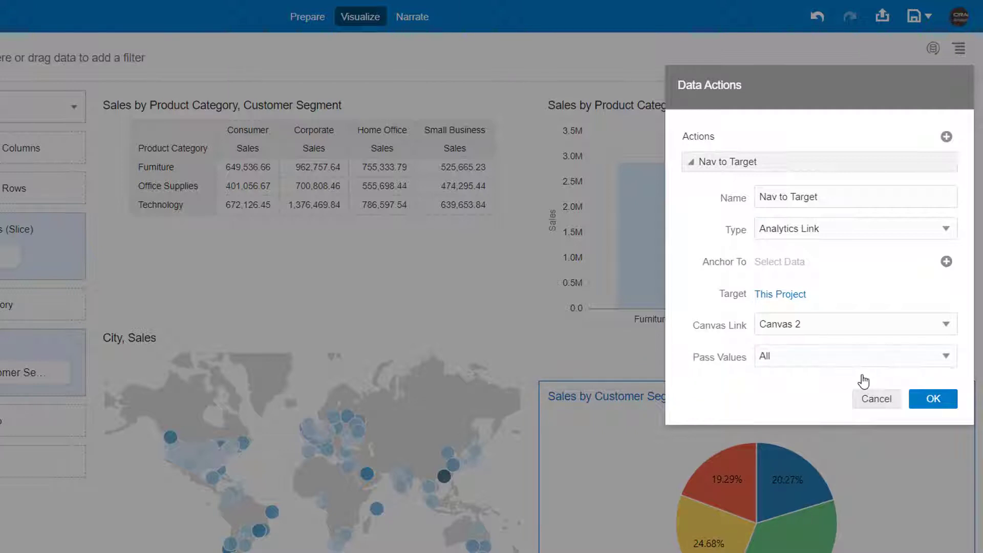
{"action": "left_click", "coordinate": [933, 399]}
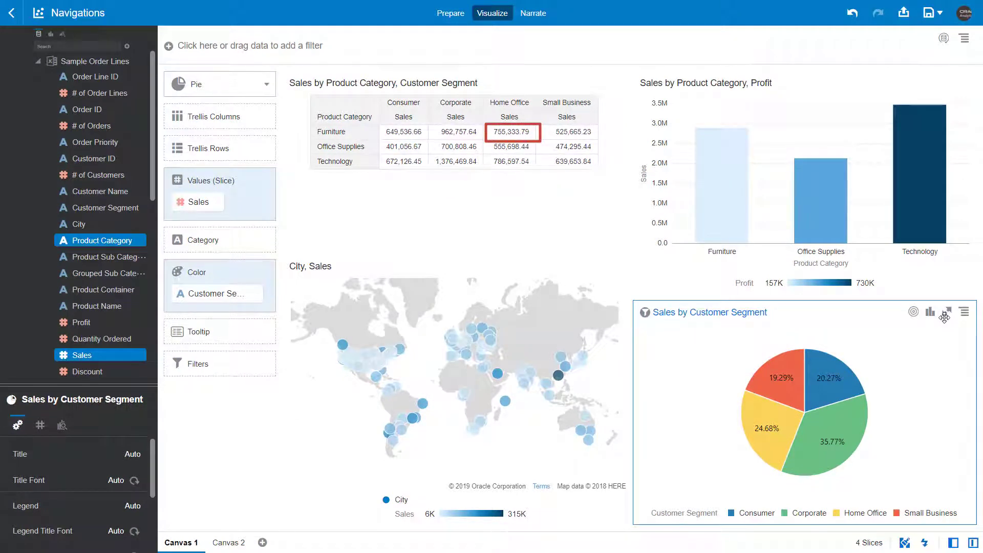
- Run Nav to Target from the Furniture, Home Office sales cell in the pivot table and return to Canvas 1
{"action": "left_click", "coordinate": [525, 132]}
{"action": "right_click", "coordinate": [524, 132]}
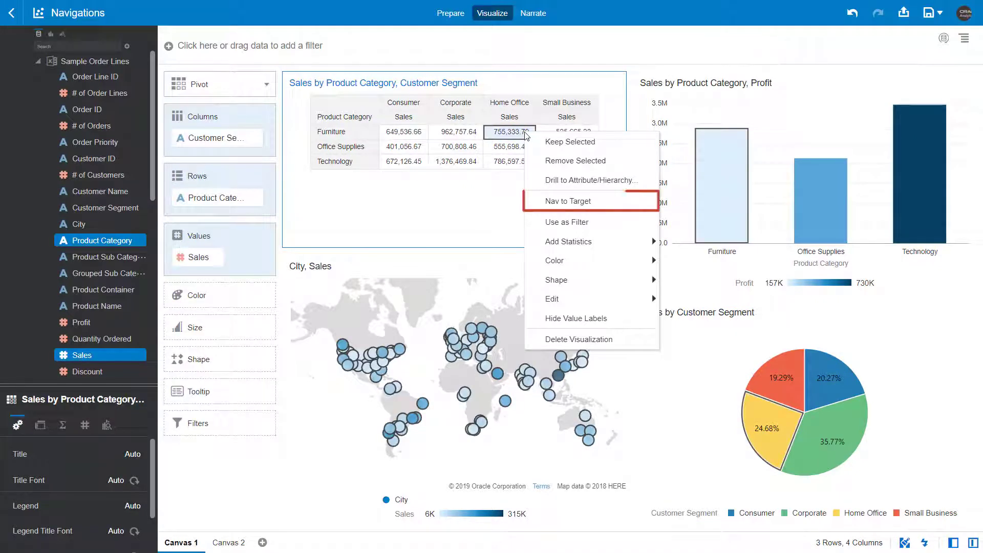
{"action": "left_click", "coordinate": [564, 204]}
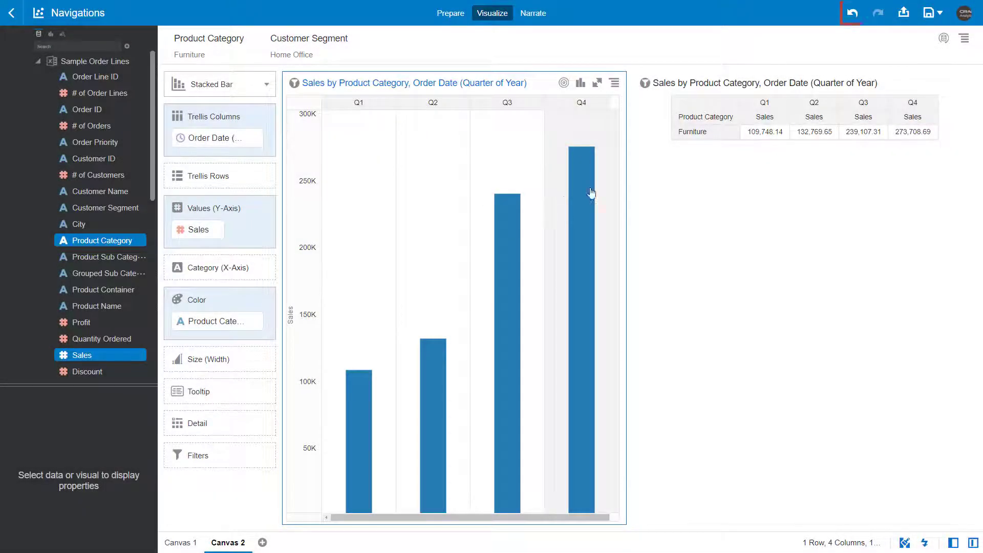
{"action": "left_click", "coordinate": [852, 16]}
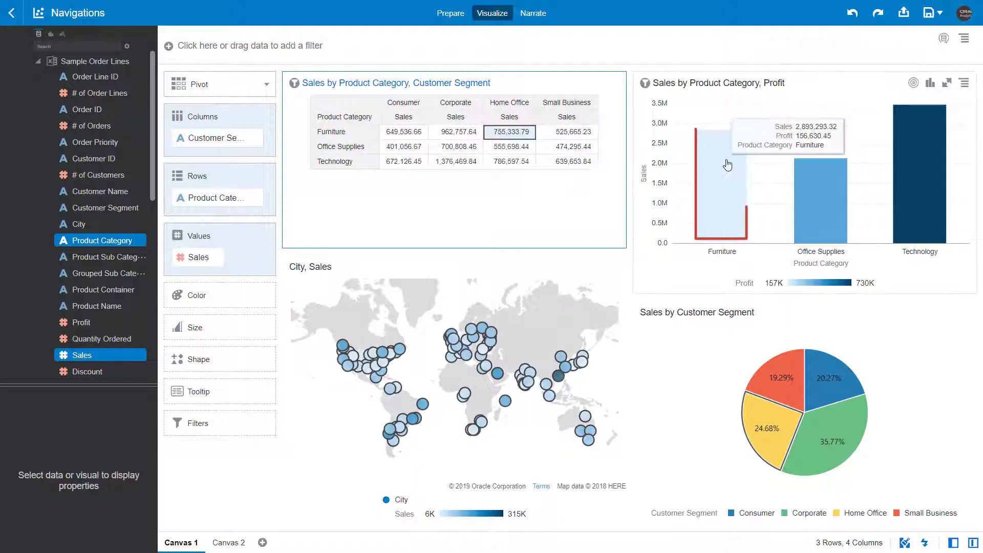
- Run Nav to Target from the Furniture bar in the profit chart and return to Canvas 1
{"action": "right_click", "coordinate": [716, 177]}
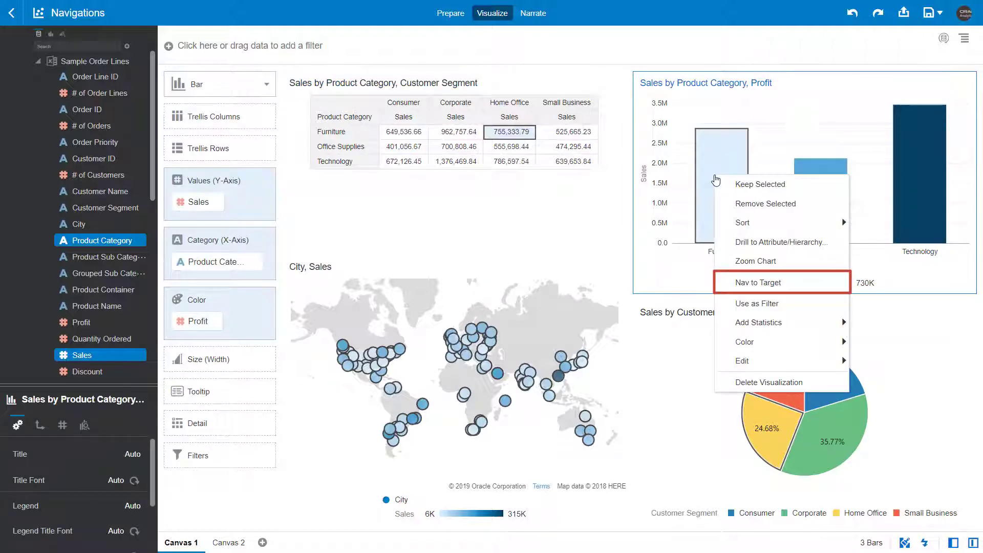
{"action": "left_click", "coordinate": [741, 282]}
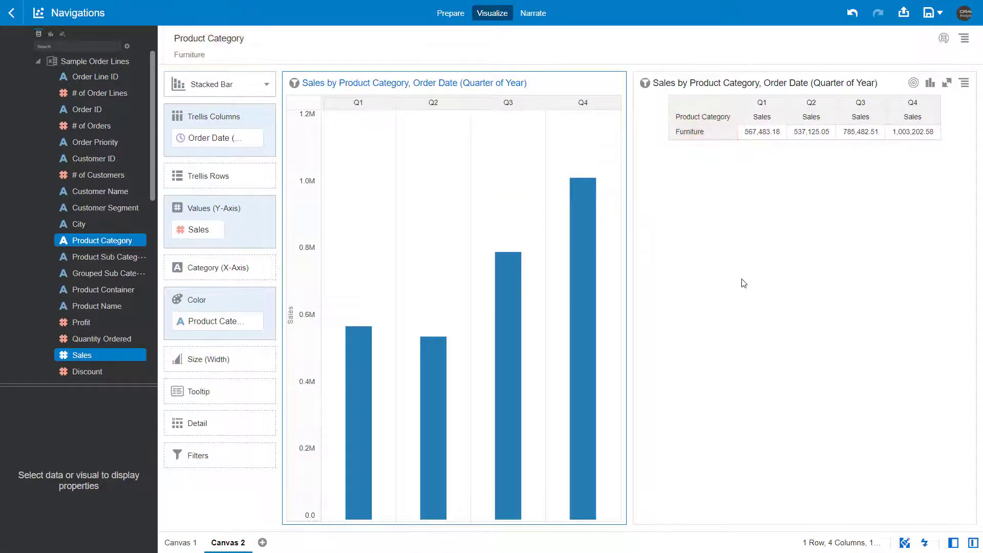
{"action": "left_click", "coordinate": [853, 14]}
{"action": "left_click", "coordinate": [853, 14]}
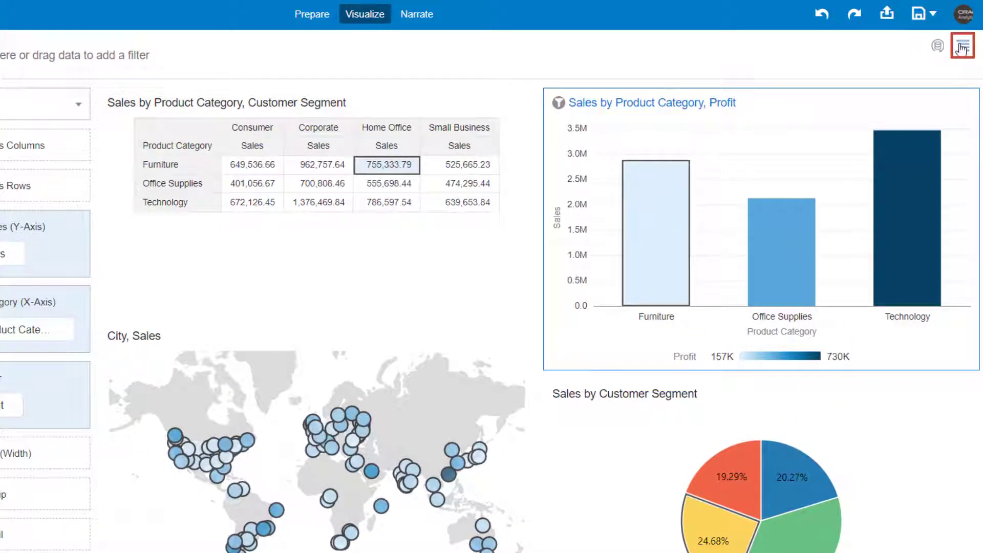
- Anchor the Nav to Target data action to Product Category and save it
{"action": "left_click", "coordinate": [962, 48]}
{"action": "left_click", "coordinate": [899, 99]}
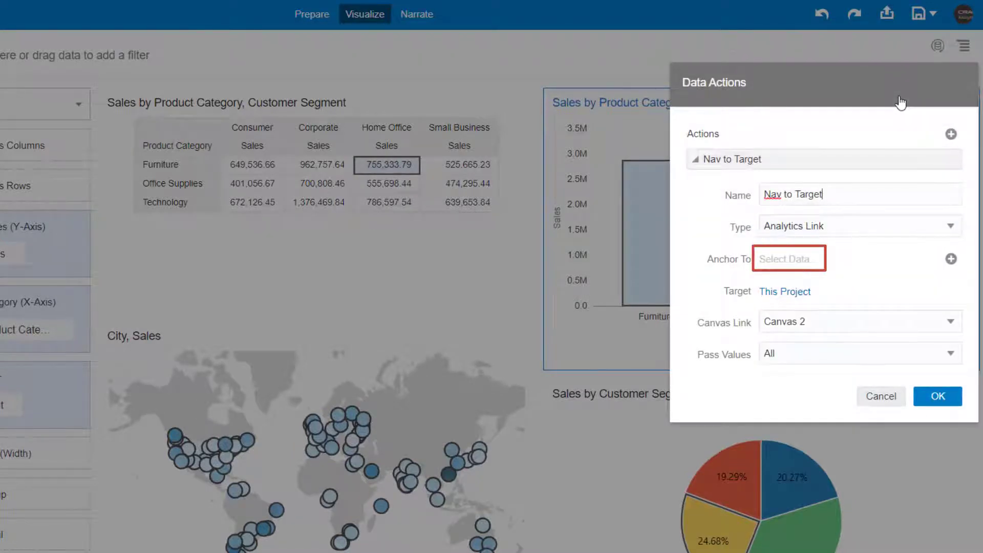
{"action": "left_click", "coordinate": [795, 262]}
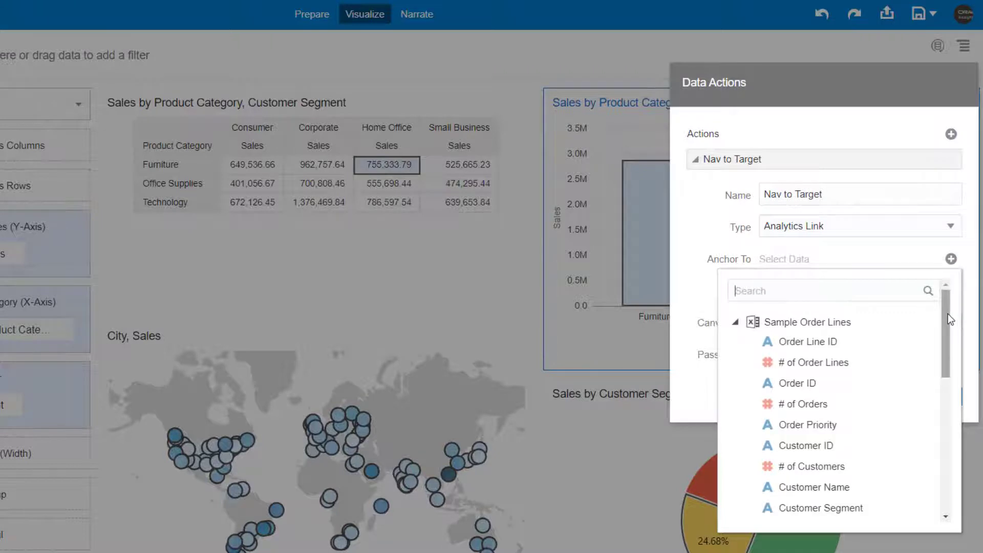
{"action": "left_click_drag", "start_coordinate": [947, 314], "coordinate": [941, 375]}
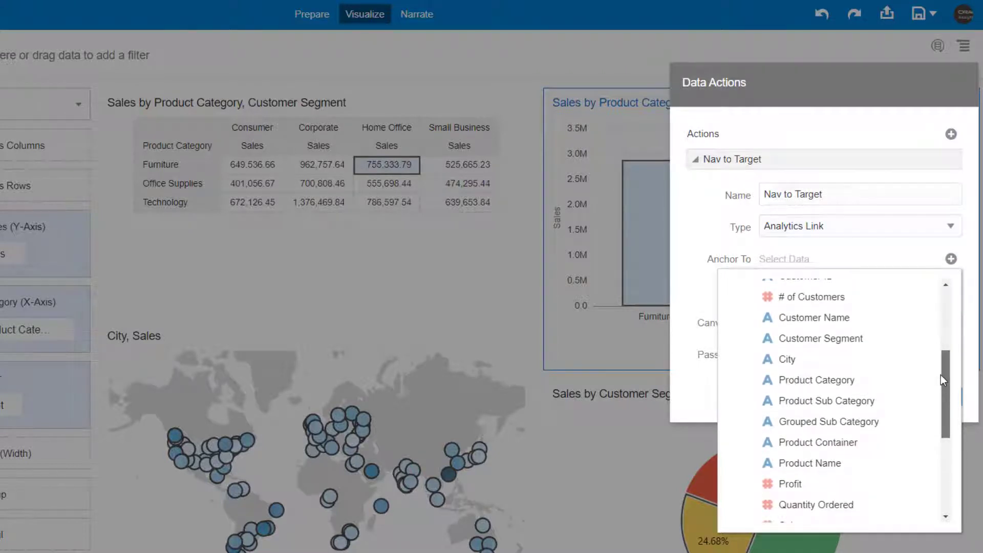
{"action": "left_click", "coordinate": [809, 380]}
{"action": "left_click", "coordinate": [687, 290]}
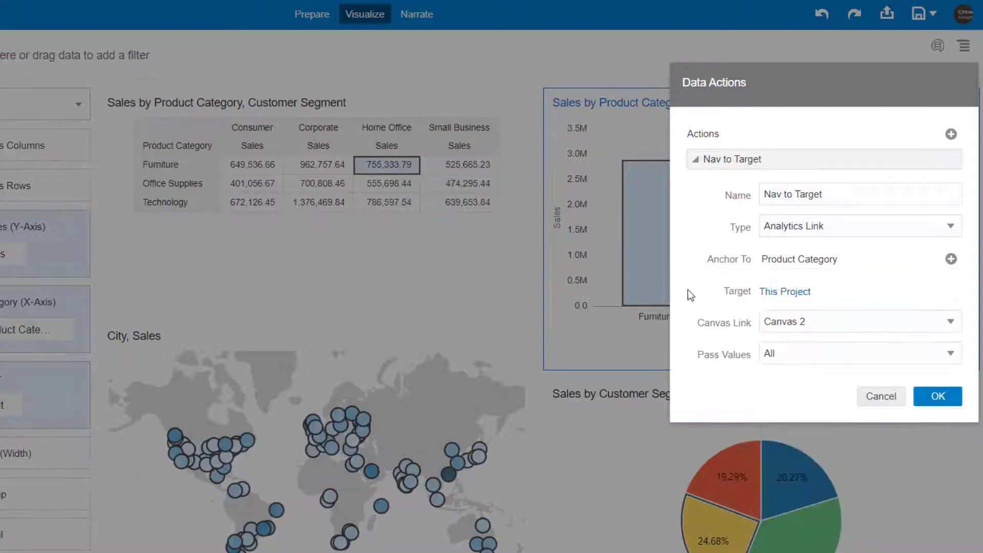
{"action": "left_click", "coordinate": [924, 396]}
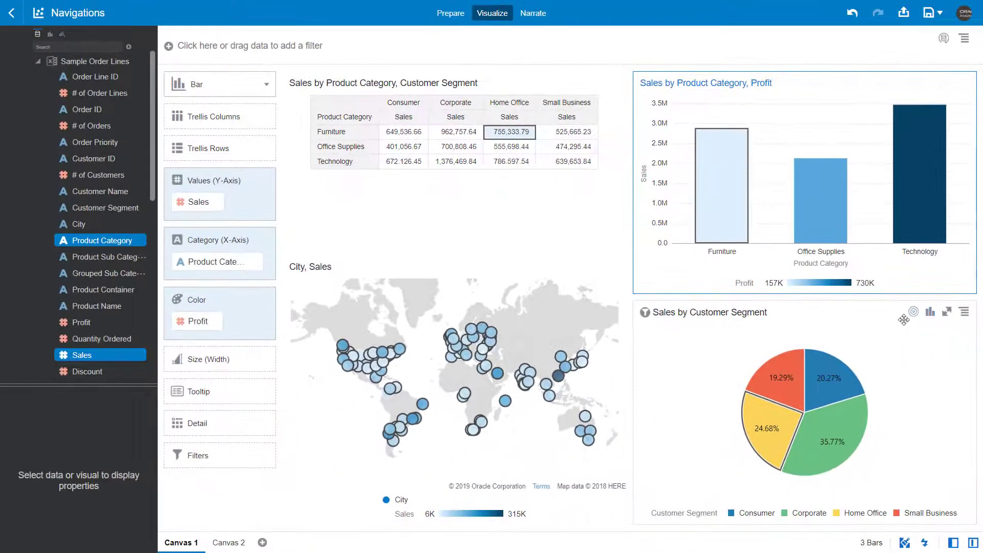
- Check whether Nav to Target is offered for the pie's Consumer slice and for the Furniture bar
{"action": "mouse_move", "coordinate": [793, 437]}
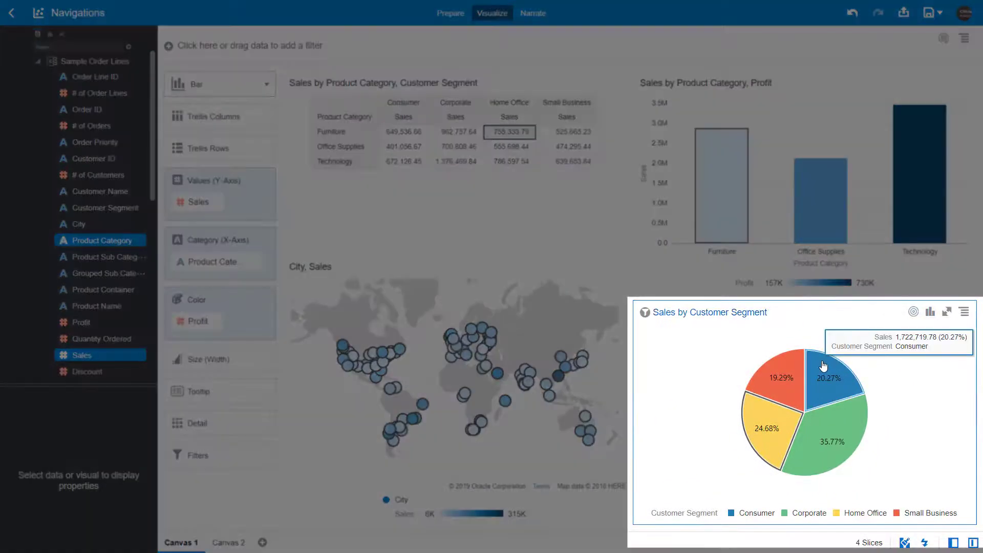
{"action": "right_click", "coordinate": [822, 366]}
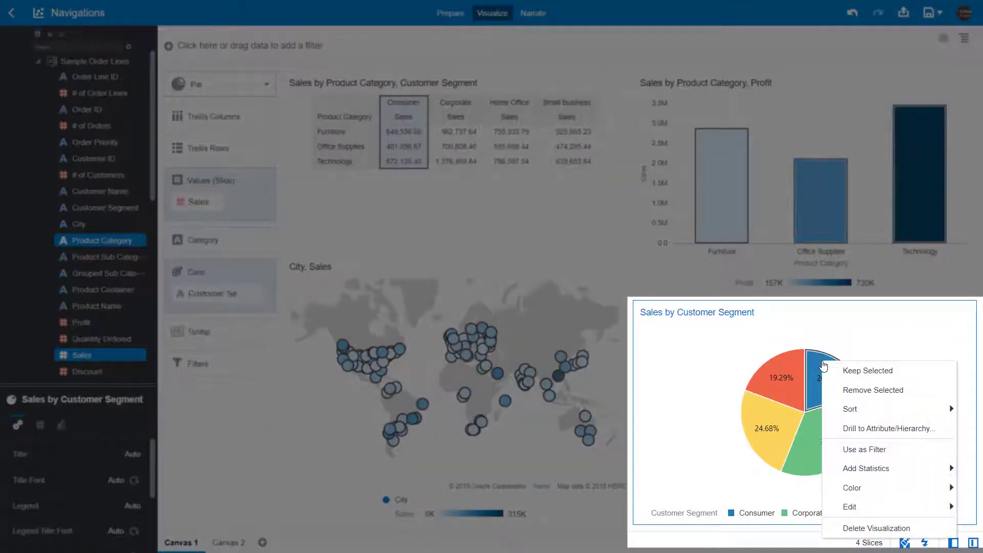
{"action": "mouse_move", "coordinate": [824, 364]}
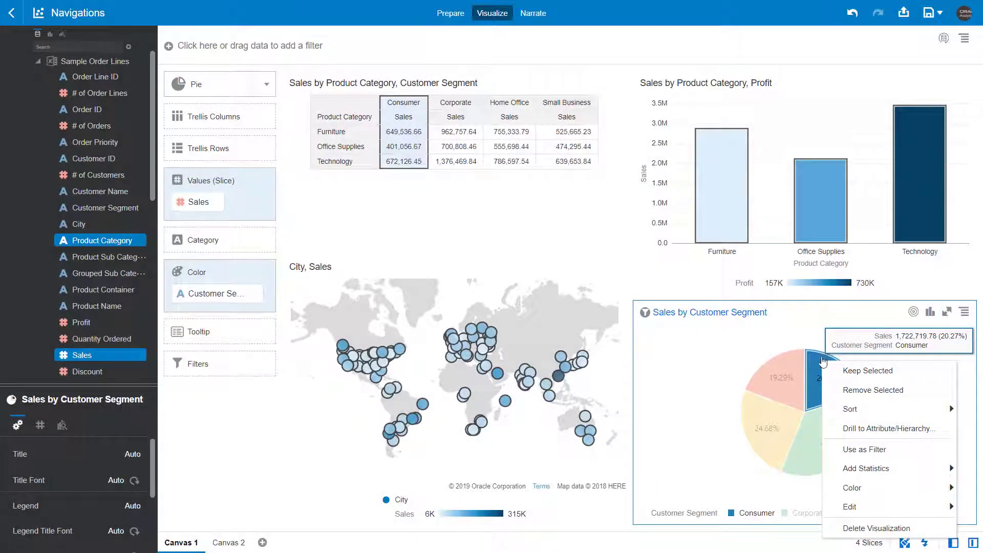
{"action": "left_click", "coordinate": [724, 199]}
{"action": "right_click", "coordinate": [725, 199]}
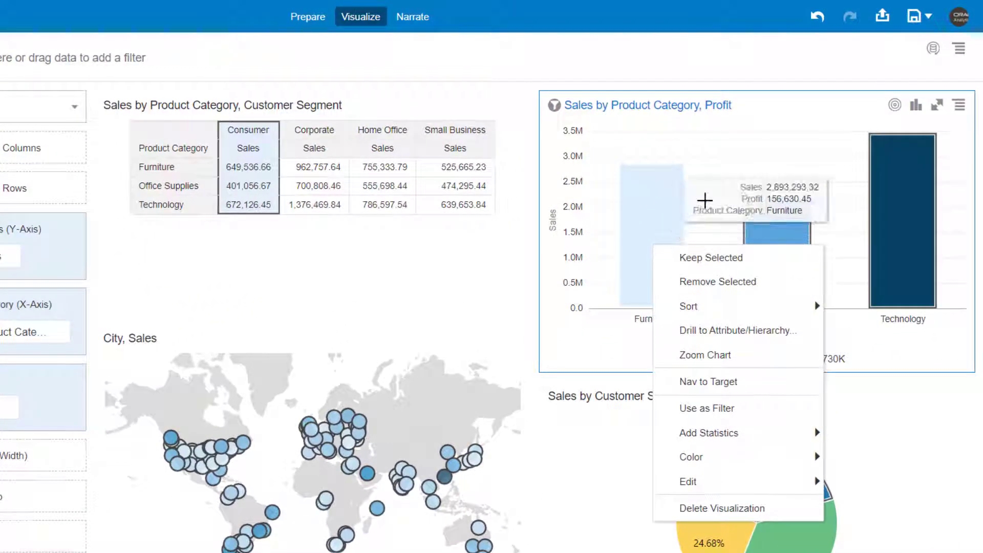
- Add Customer Segment as a second anchor of the Nav to Target data action and save it
{"action": "left_click", "coordinate": [959, 48]}
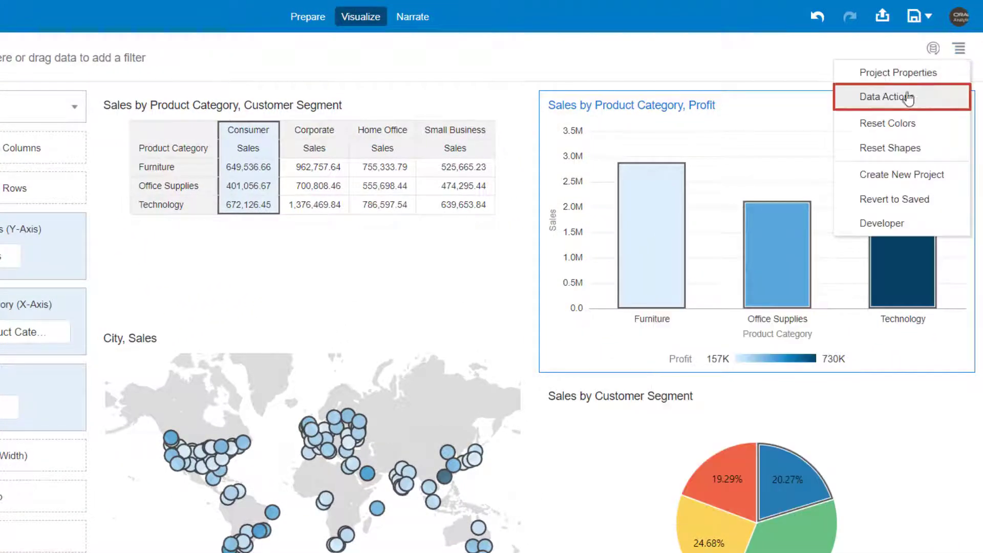
{"action": "left_click", "coordinate": [908, 98]}
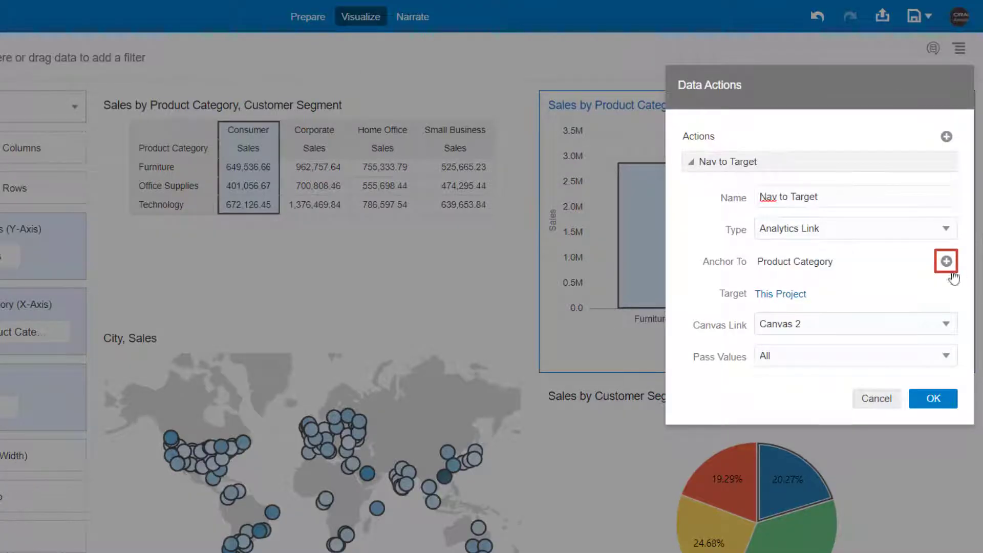
{"action": "left_click", "coordinate": [947, 262]}
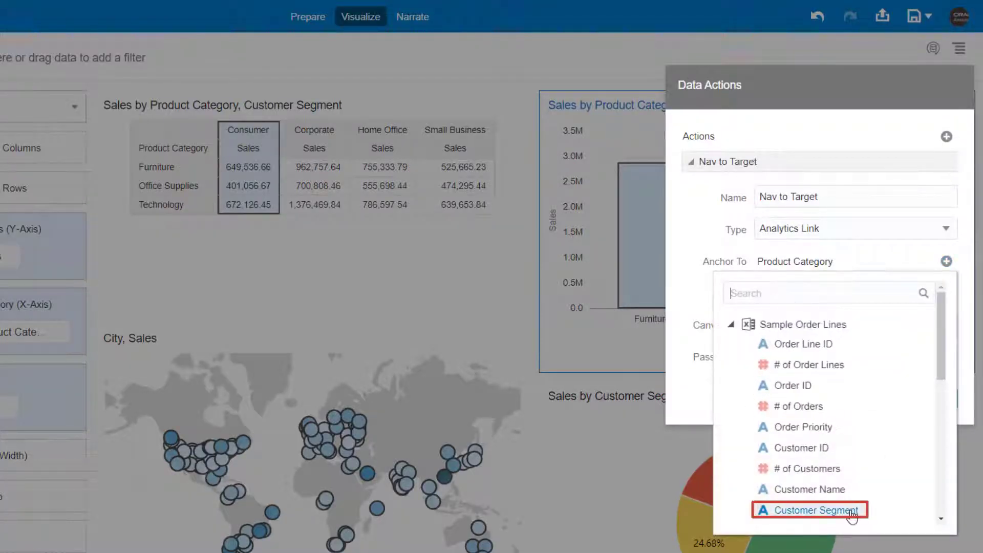
{"action": "left_click", "coordinate": [852, 511]}
{"action": "left_click", "coordinate": [691, 322]}
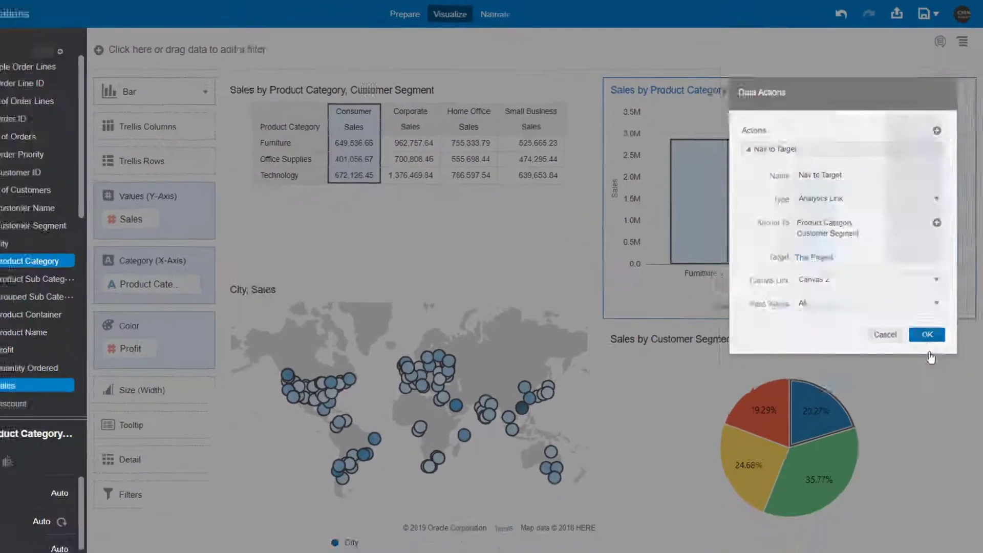
{"action": "left_click", "coordinate": [927, 411]}
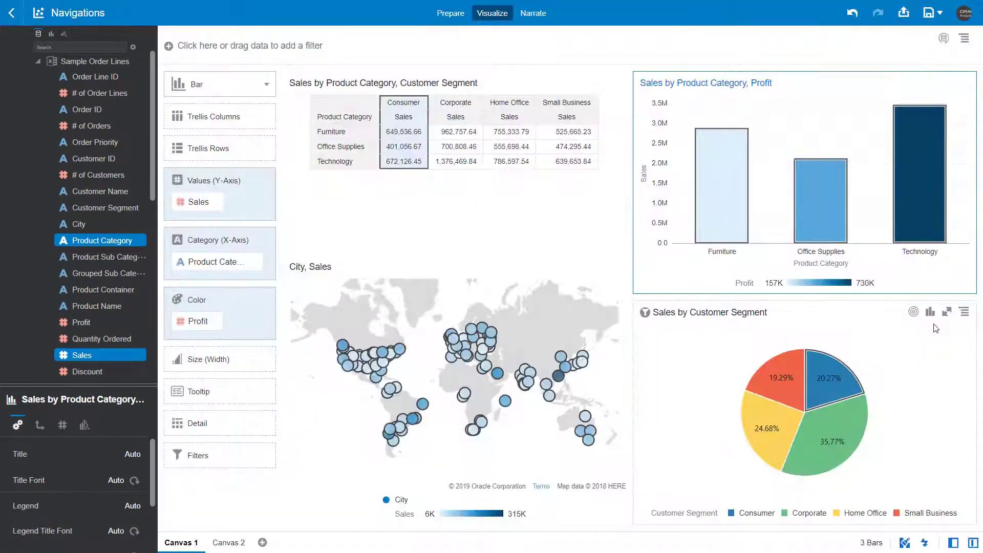
- Test Nav to Target on the Furniture bar and the Office Supplies, Home Office cell, and return to Canvas 1
{"action": "right_click", "coordinate": [738, 199]}
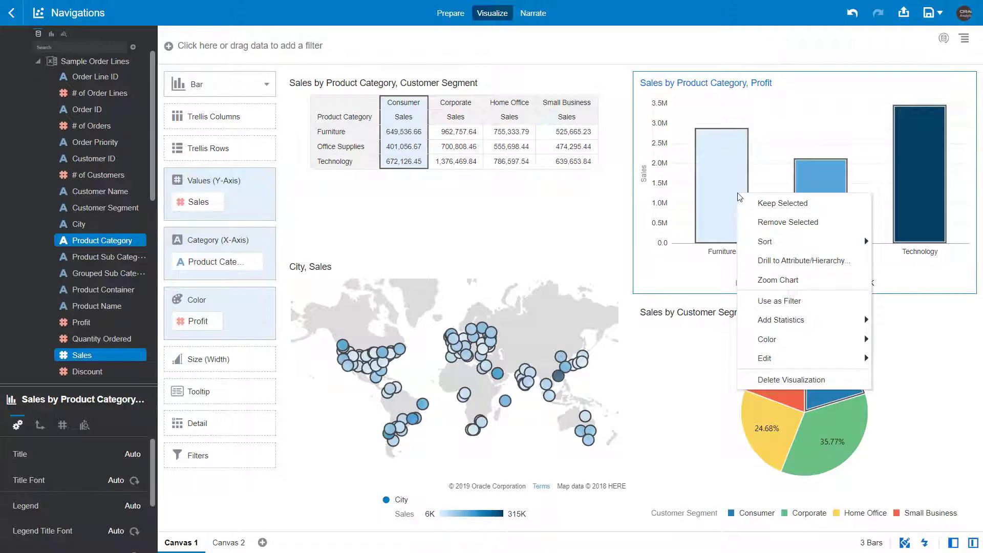
{"action": "right_click", "coordinate": [520, 148]}
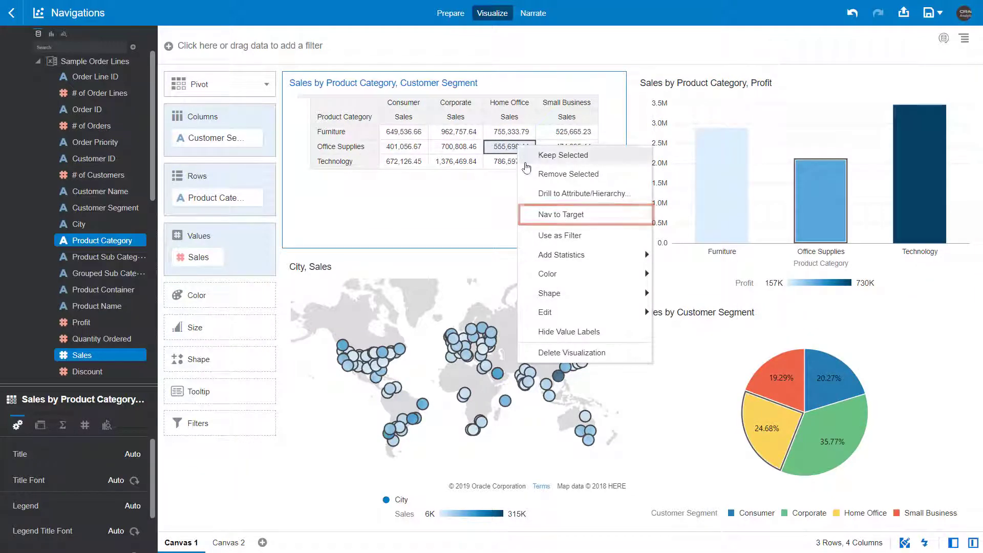
{"action": "left_click", "coordinate": [533, 215]}
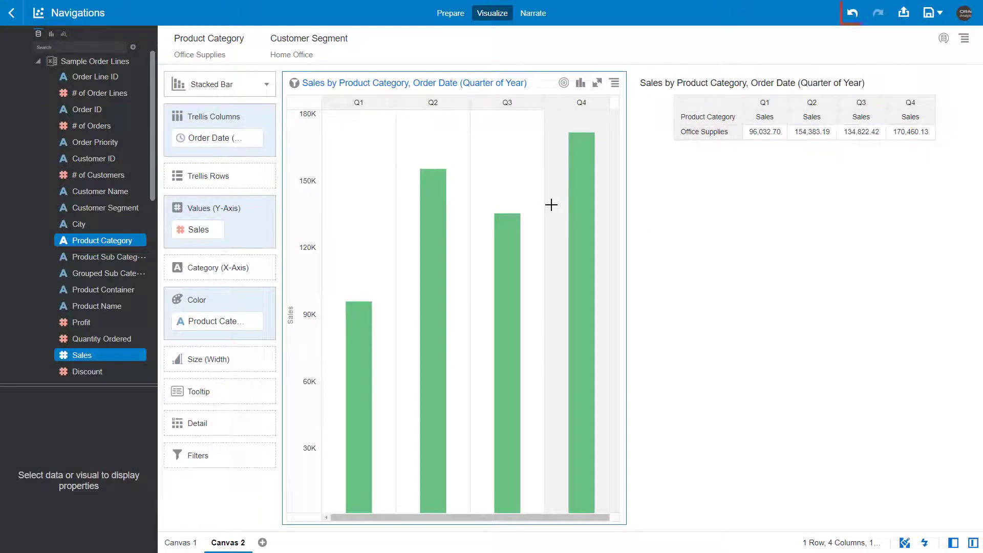
{"action": "left_click", "coordinate": [852, 14]}
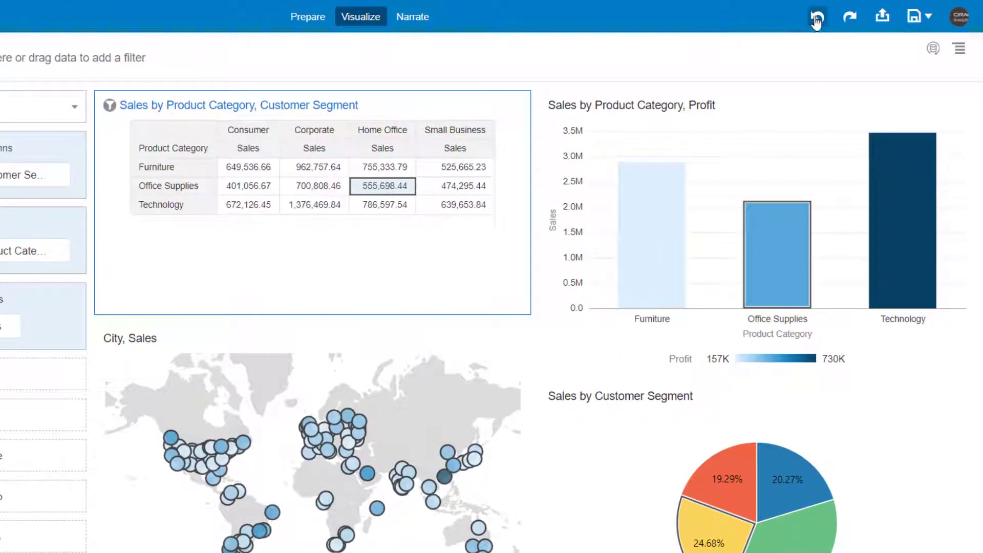
- Set the Nav to Target data action to pass Anchor Data values and save it
{"action": "left_click", "coordinate": [958, 47]}
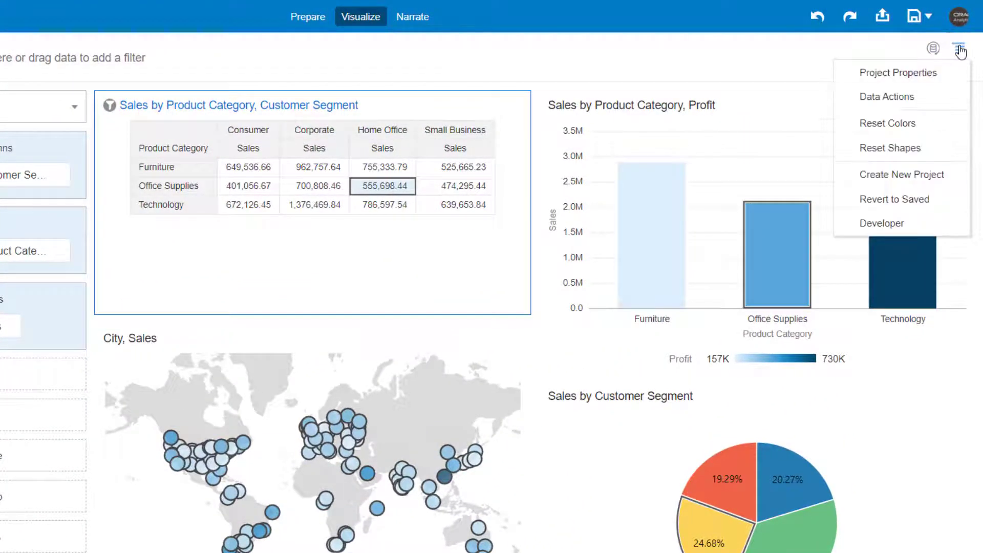
{"action": "left_click", "coordinate": [887, 97]}
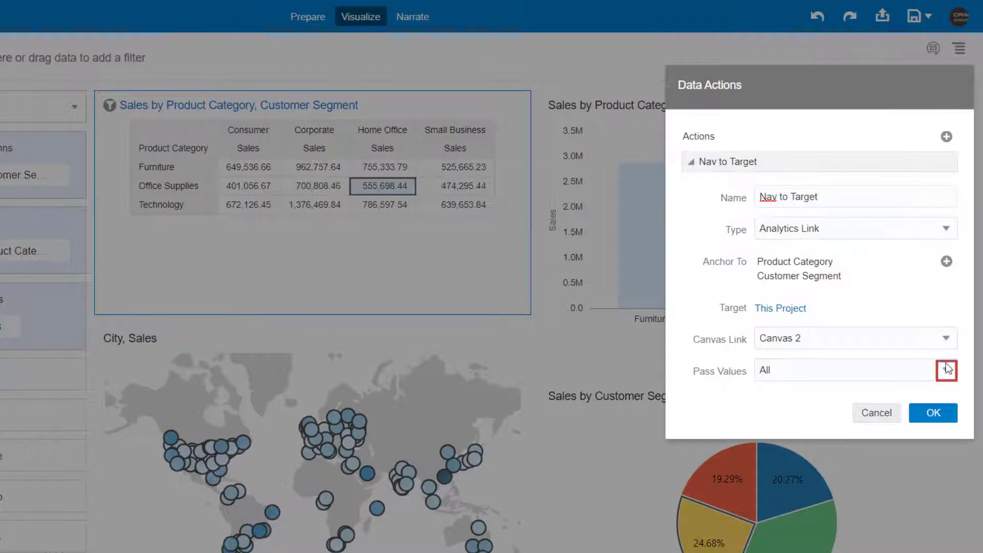
{"action": "left_click", "coordinate": [947, 368]}
{"action": "left_click", "coordinate": [809, 417]}
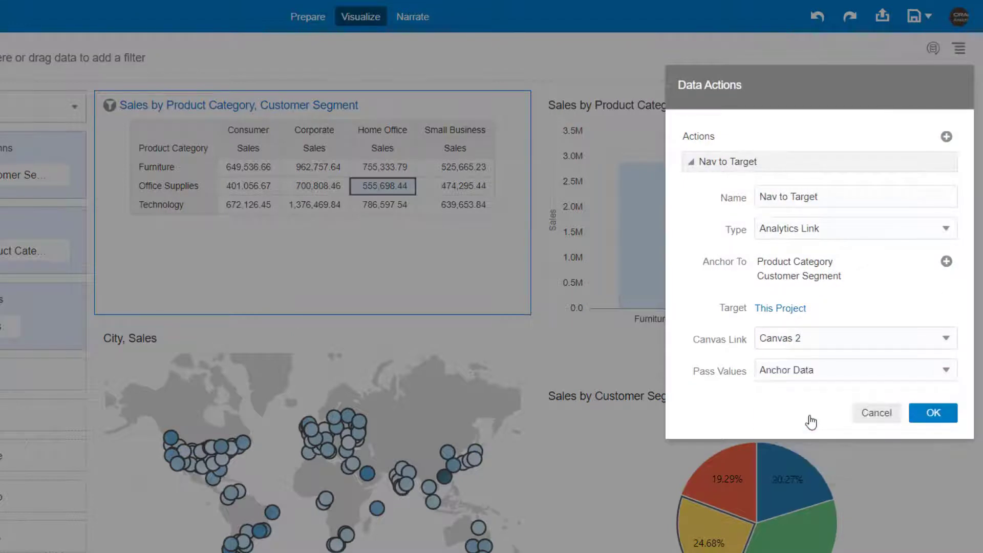
{"action": "left_click", "coordinate": [934, 413]}
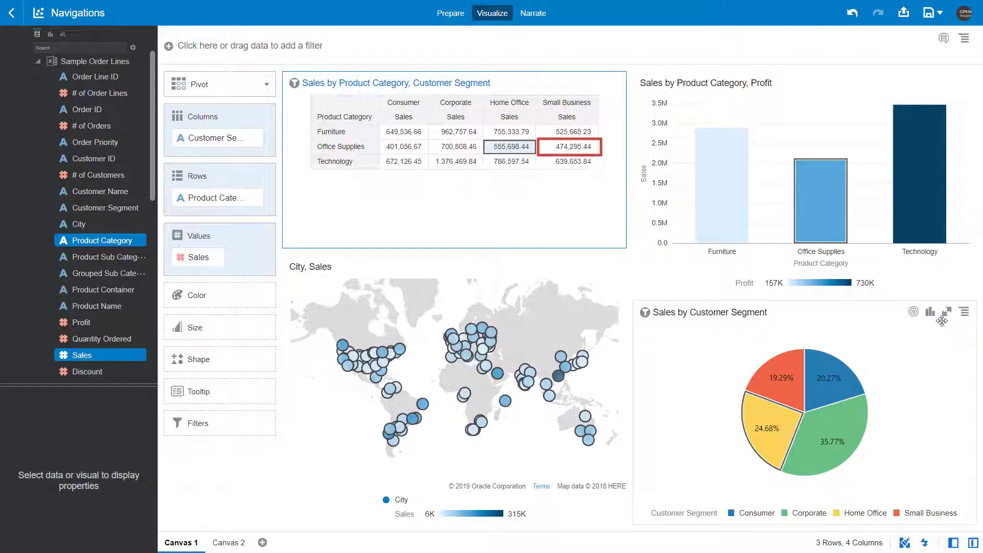
- Test Nav to Target on the pivot table's Office Supplies, Small Business cell and return to Canvas 1
{"action": "left_click", "coordinate": [584, 149]}
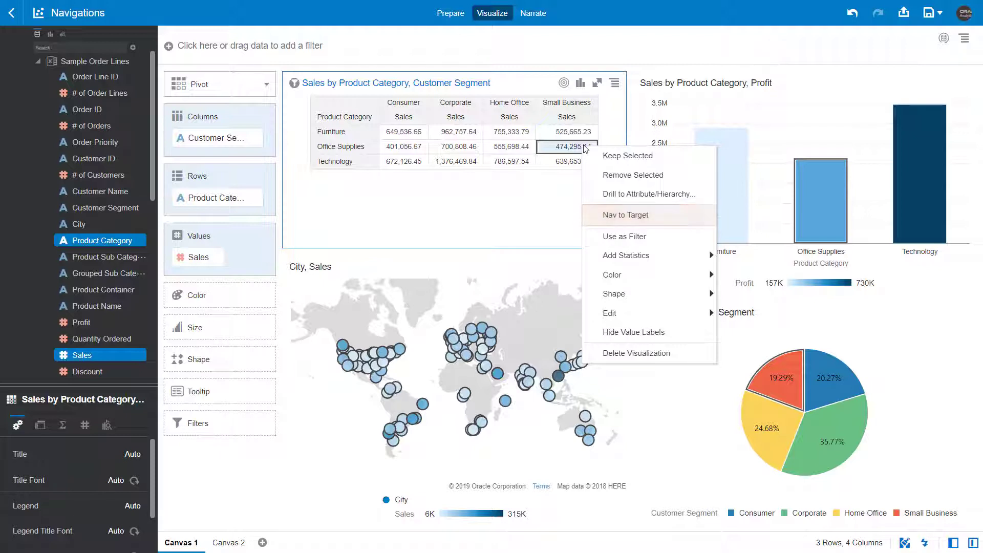
{"action": "left_click", "coordinate": [610, 221]}
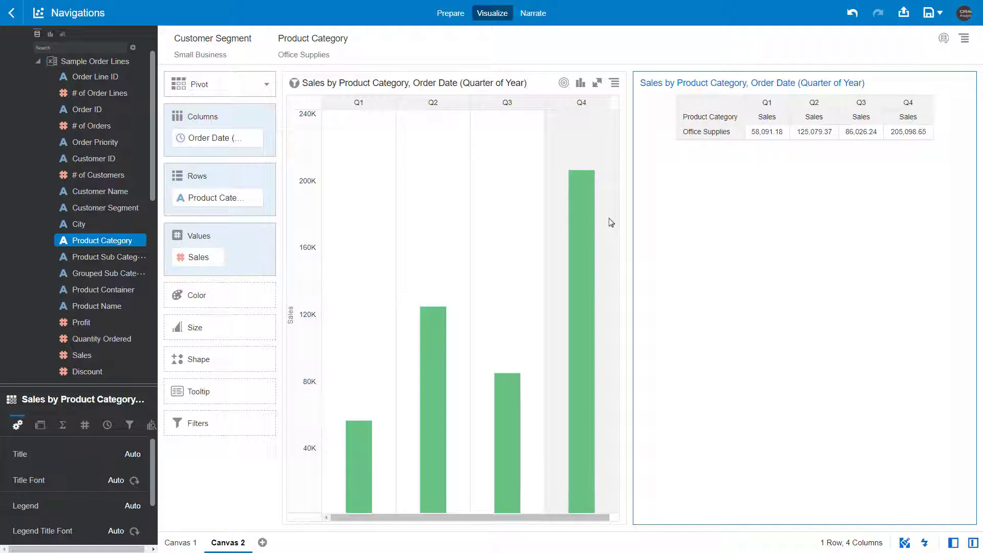
{"action": "left_click", "coordinate": [852, 14]}
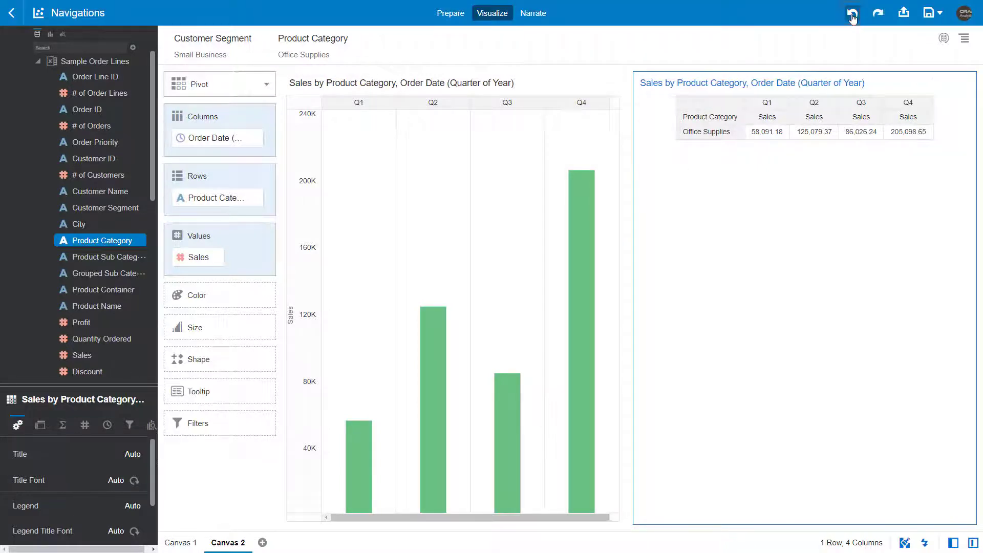
{"action": "left_click", "coordinate": [852, 15]}
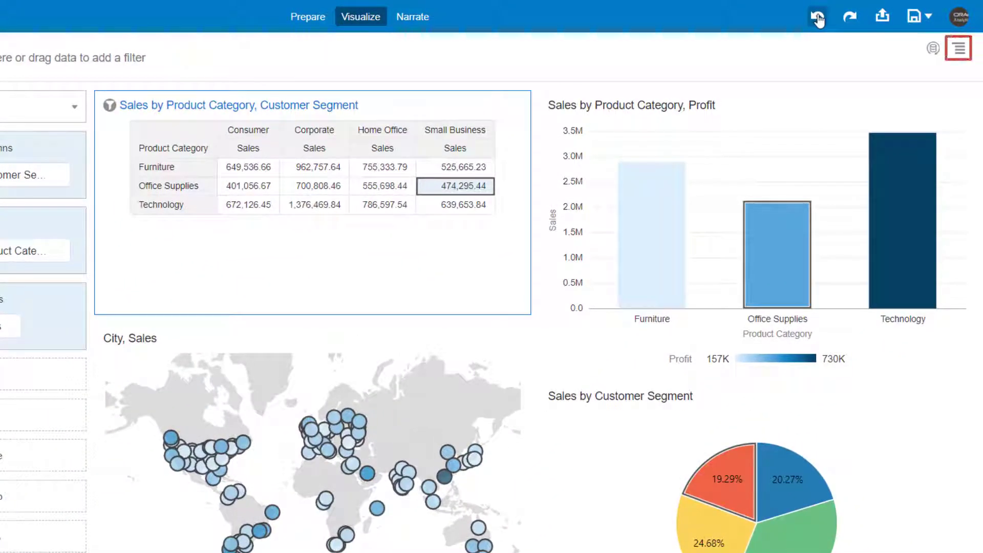
- Add a second data action to the project and name it "Nav to URL"
{"action": "left_click", "coordinate": [961, 49]}
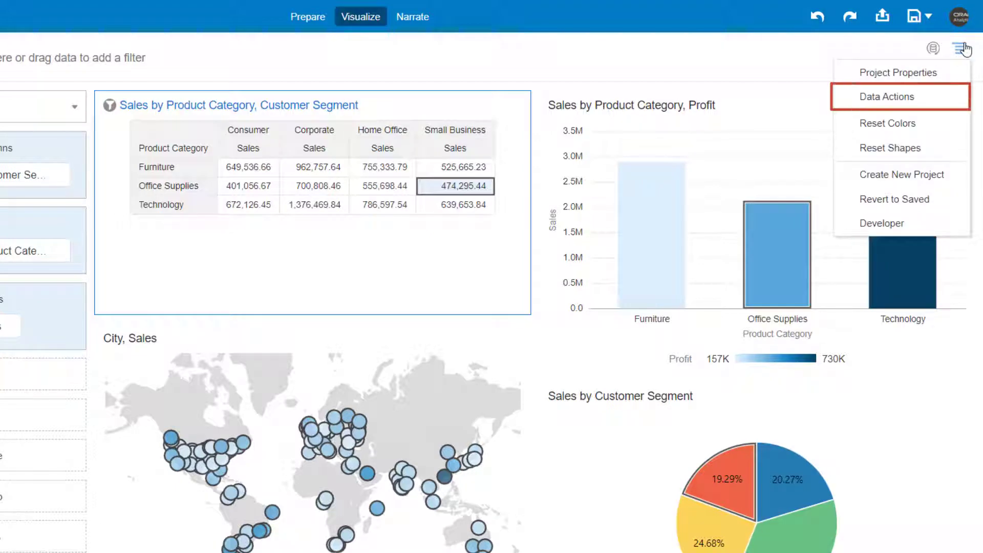
{"action": "left_click", "coordinate": [962, 97]}
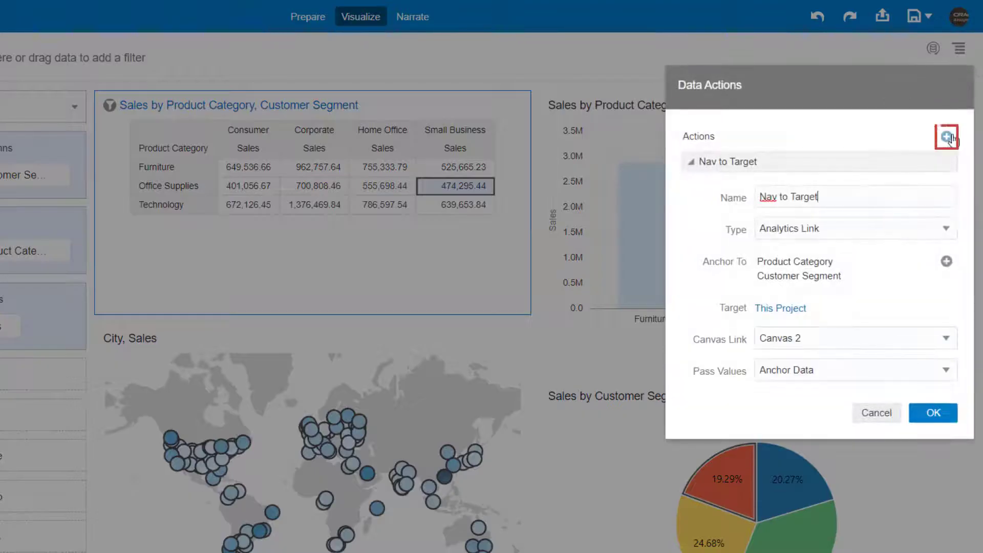
{"action": "left_click", "coordinate": [946, 136]}
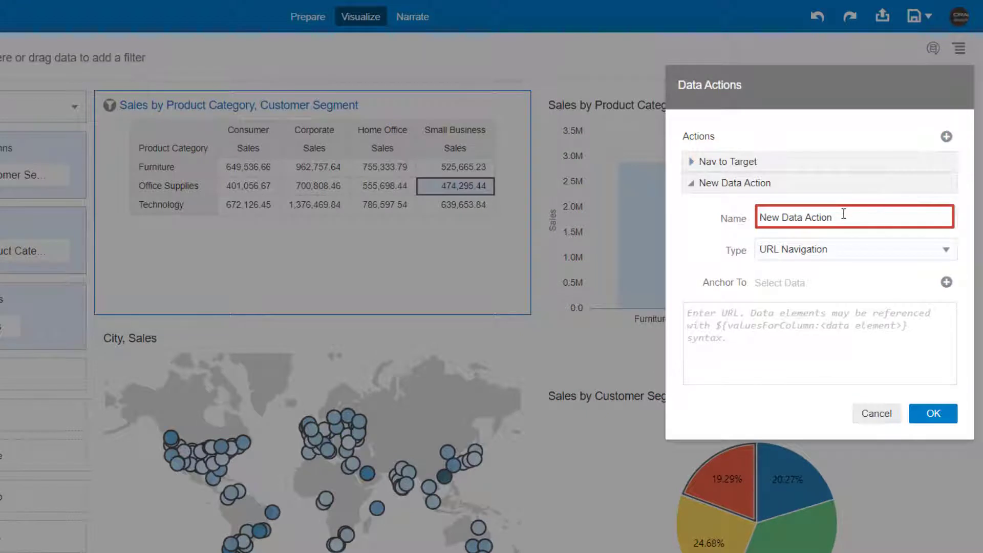
{"action": "left_click_drag", "start_coordinate": [840, 217], "coordinate": [756, 217]}
{"action": "type", "text": "Nav to URL"}
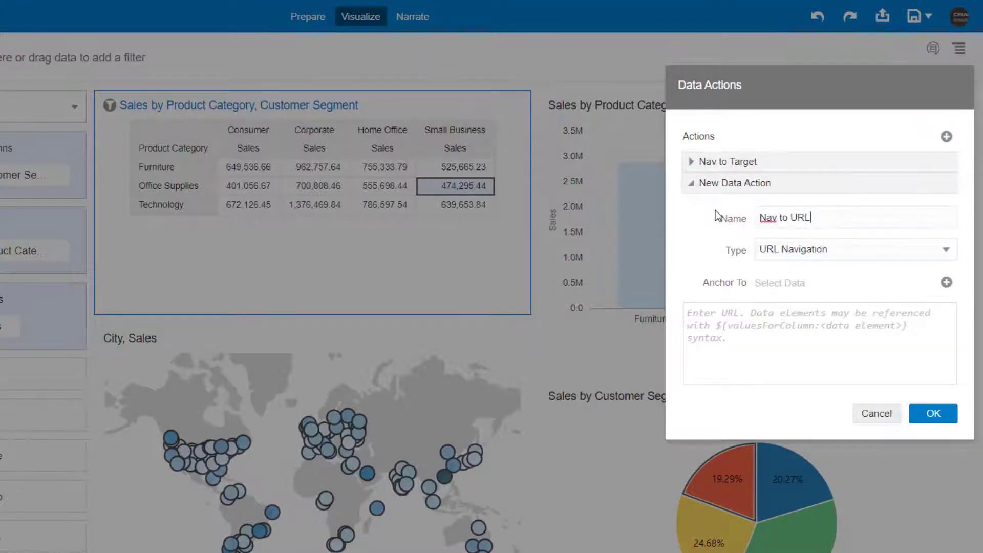
{"action": "left_click", "coordinate": [708, 332]}
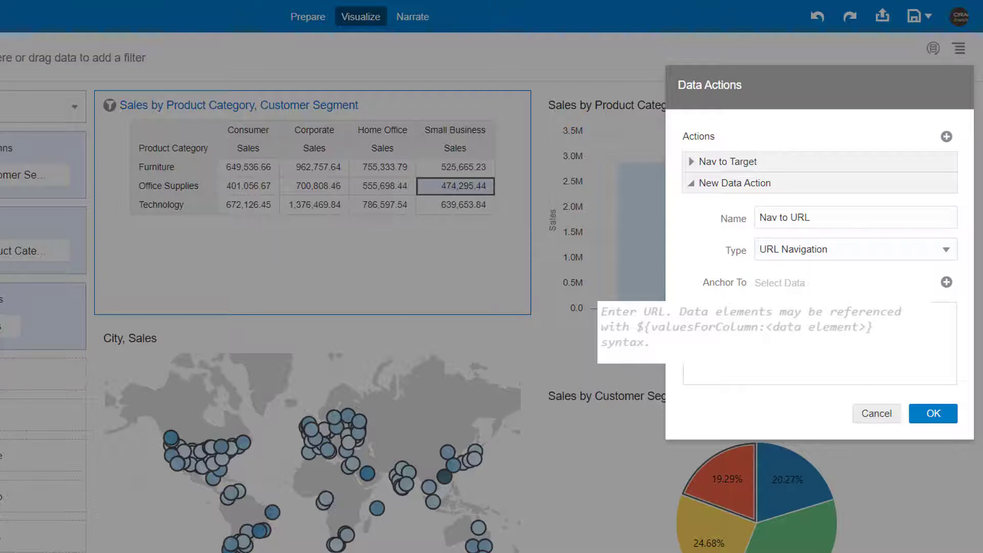
{"action": "left_click", "coordinate": [709, 322]}
{"action": "type", "text": "https://google"}
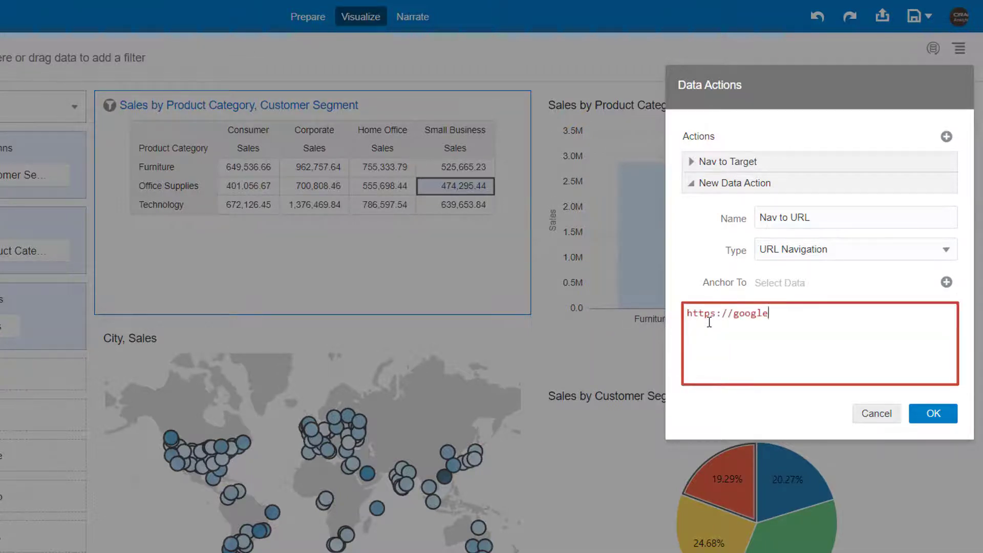
{"action": "type", "text": ".co.in/search? q=${va"}
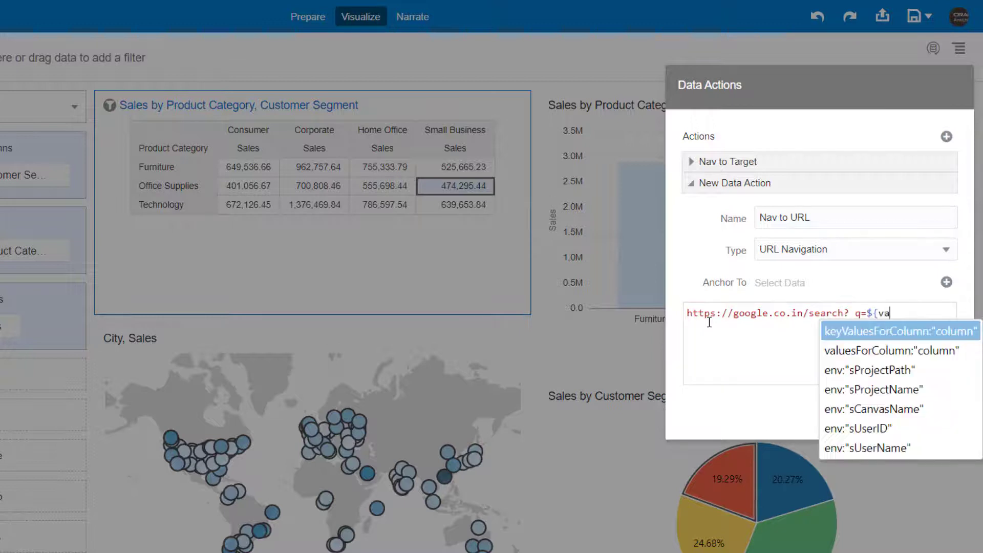
{"action": "key", "text": "Return"}
{"action": "left_click", "coordinate": [820, 328]}
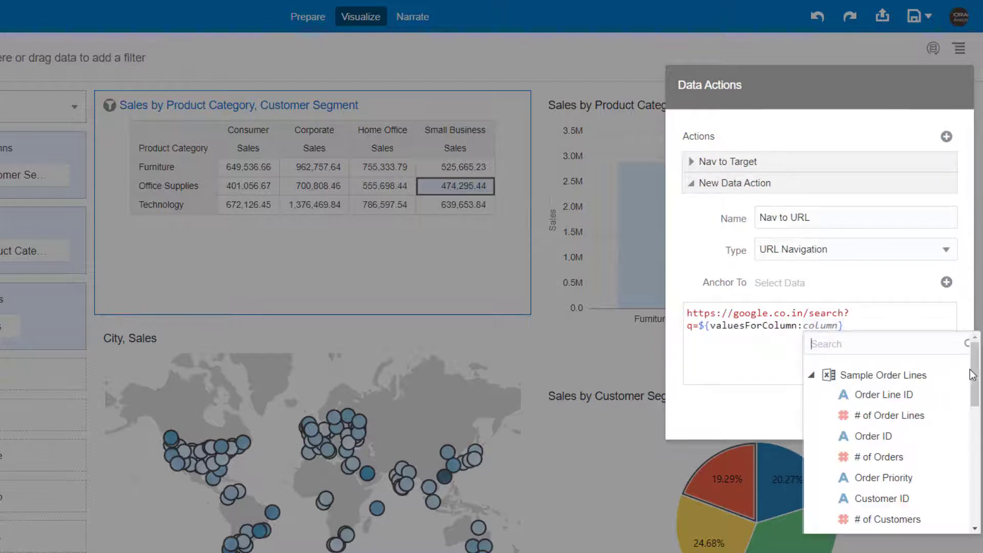
{"action": "scroll", "coordinate": [972, 375], "scroll_direction": "down", "scroll_amount": 5}
{"action": "left_click", "coordinate": [870, 415]}
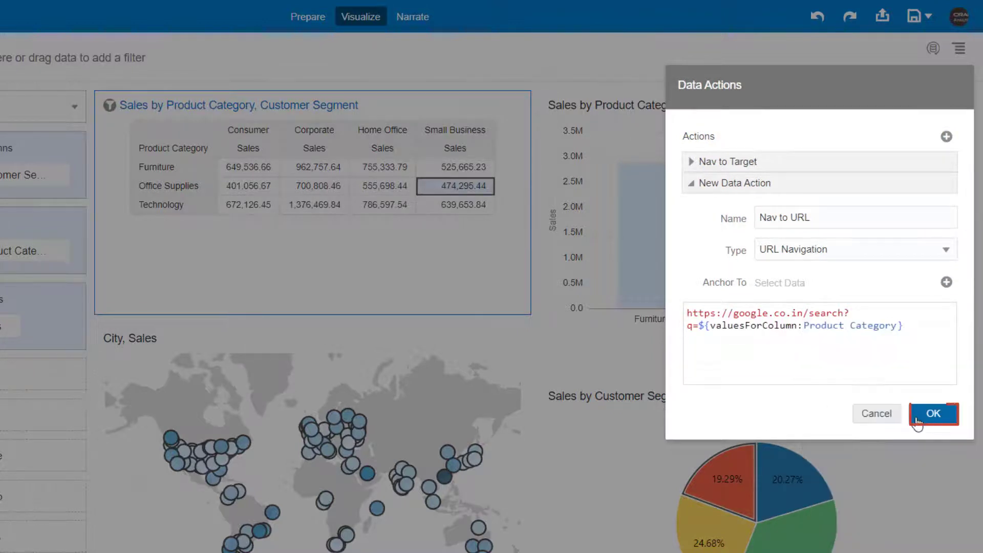
{"action": "left_click", "coordinate": [916, 420]}
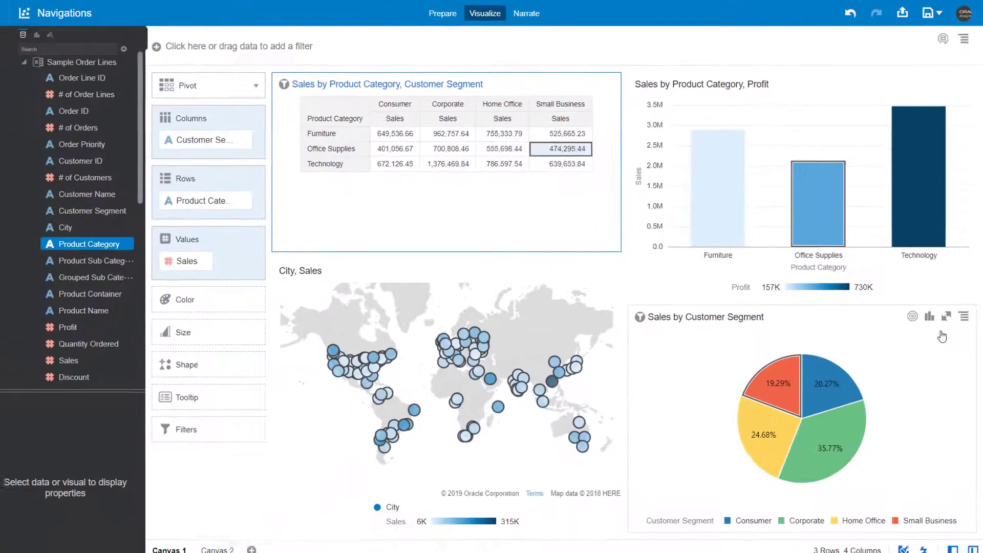
- Test Nav to URL on the pivot table's Technology, Consumer cell
{"action": "right_click", "coordinate": [391, 167]}
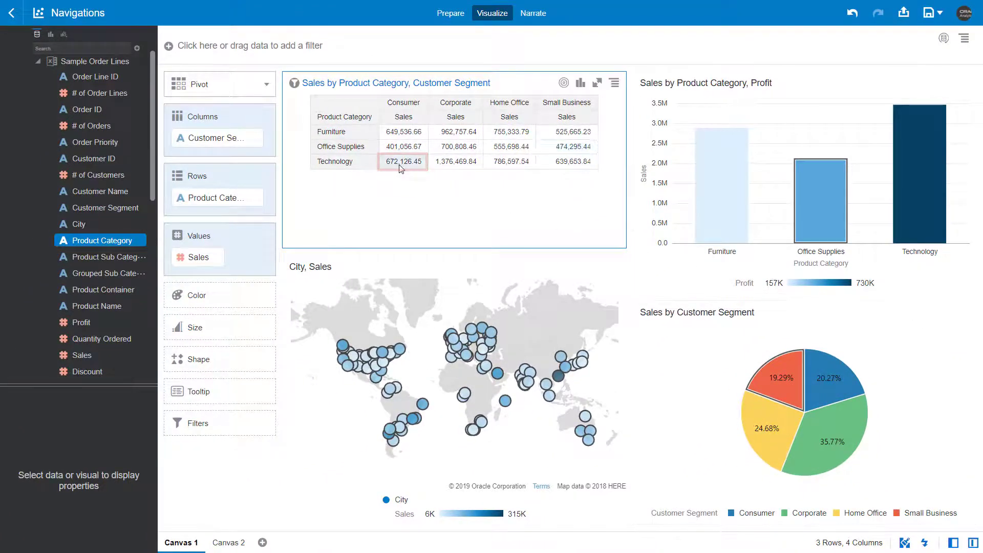
{"action": "right_click", "coordinate": [400, 169]}
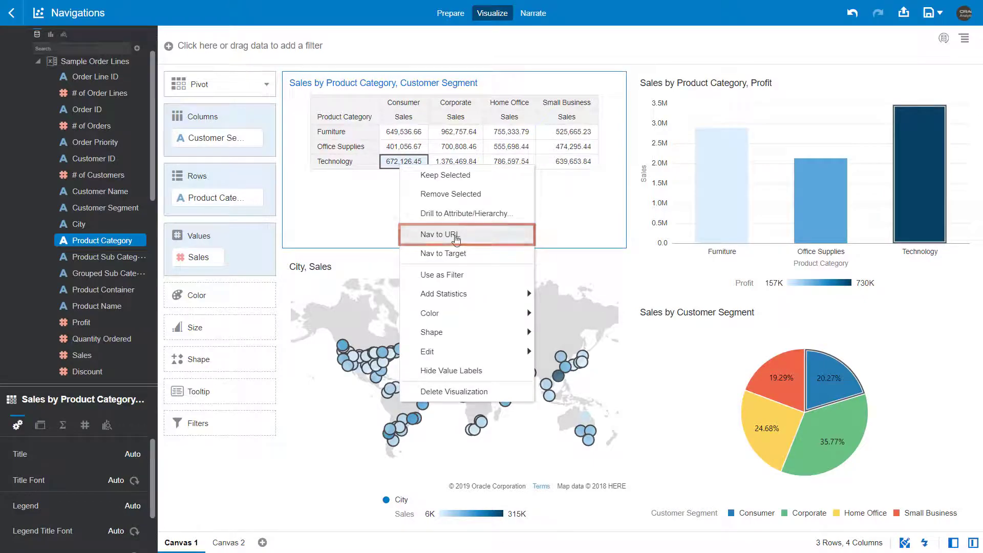
{"action": "left_click", "coordinate": [455, 239]}
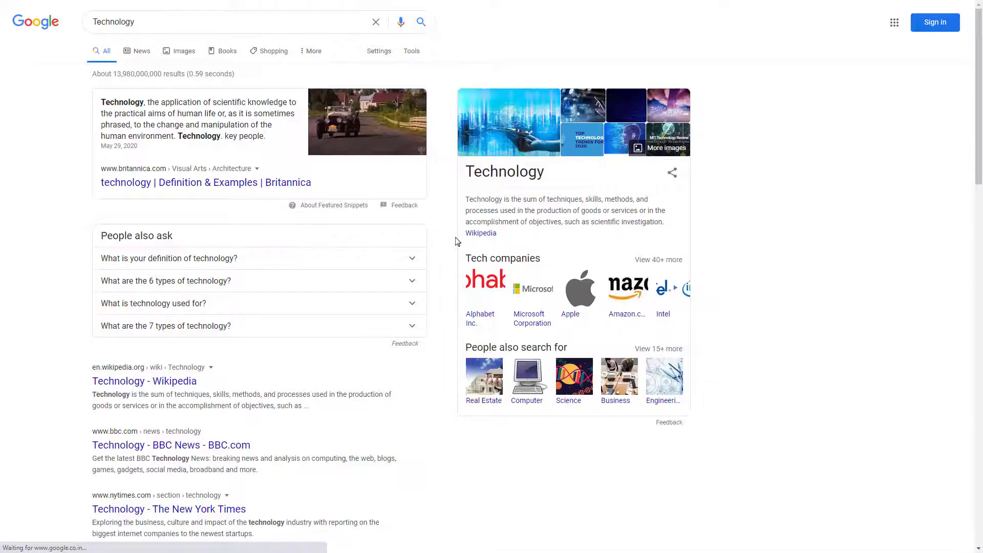